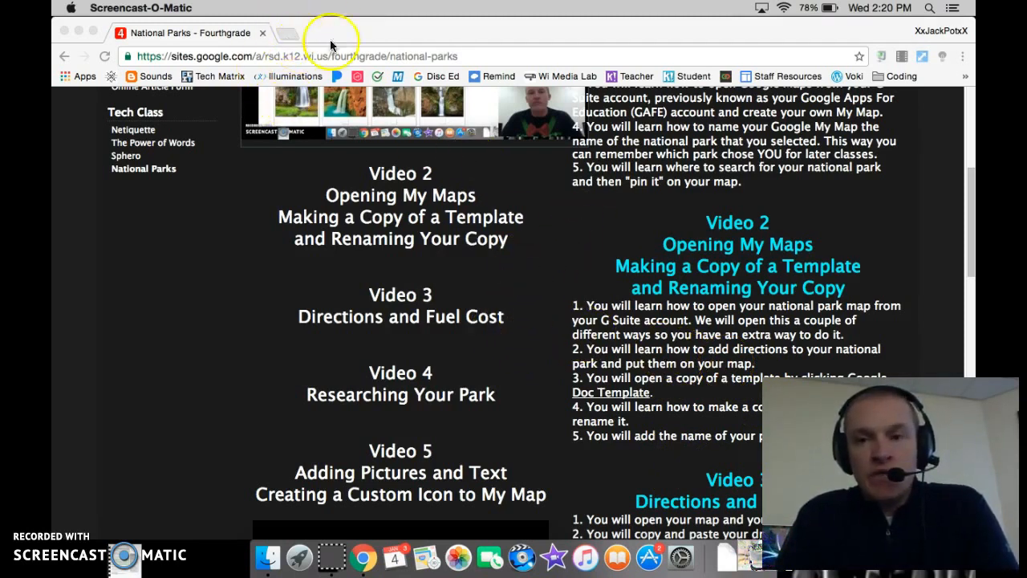
Open Google Maps in a new browser tab from Google's list of apps
left_click(286, 34)
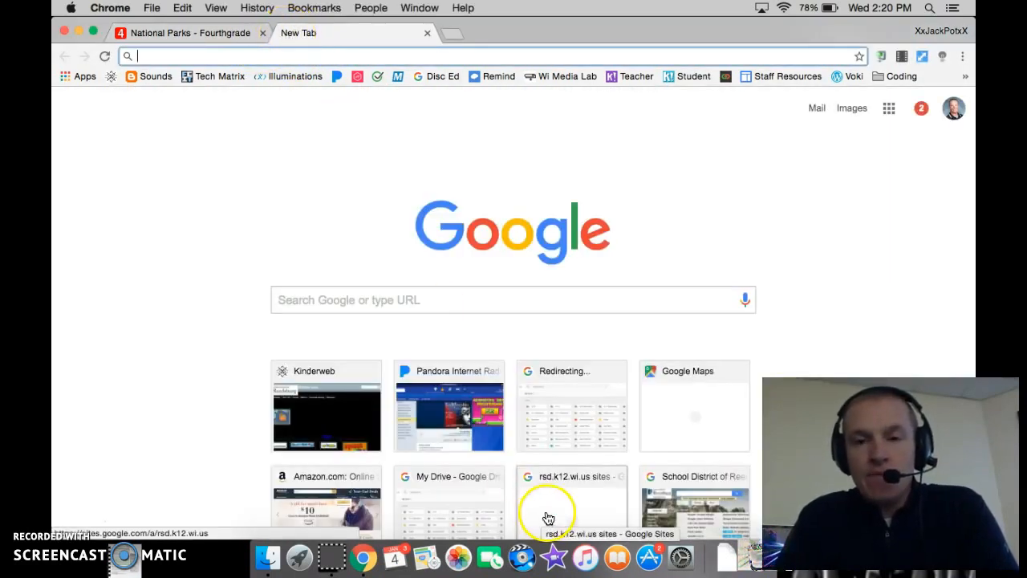
left_click(890, 111)
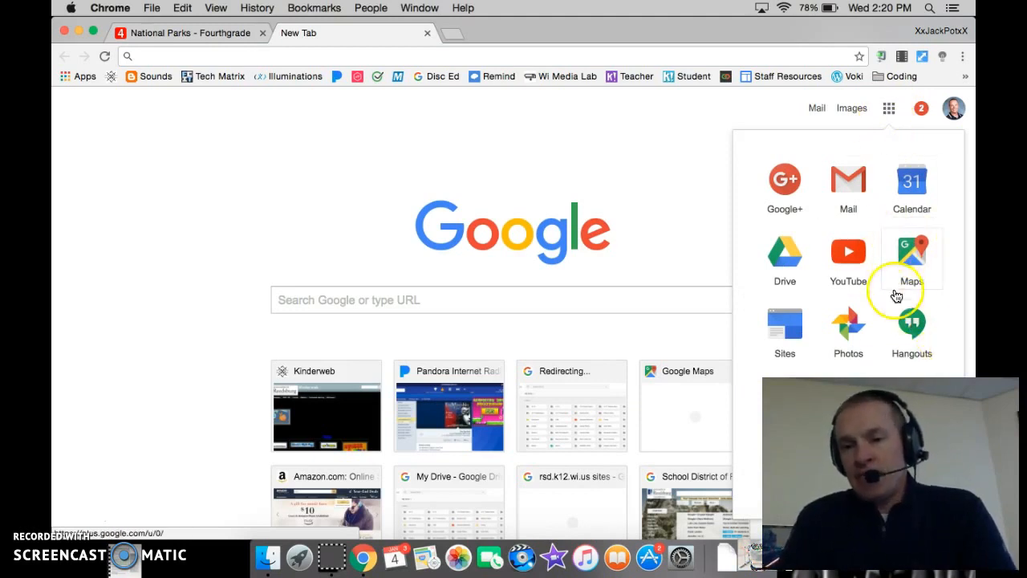
scroll(862, 355, "down", 5)
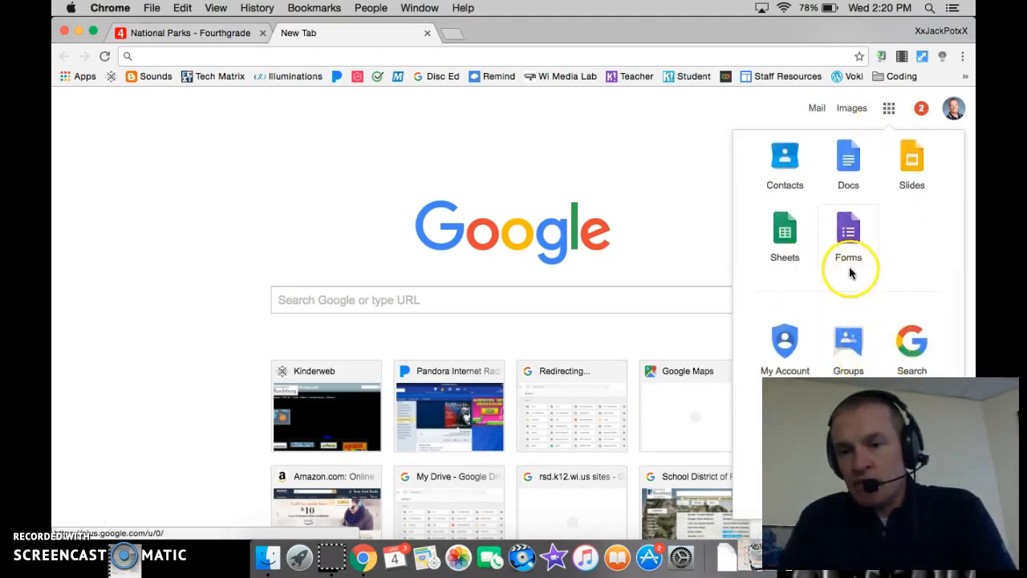
scroll(856, 281, "up", 5)
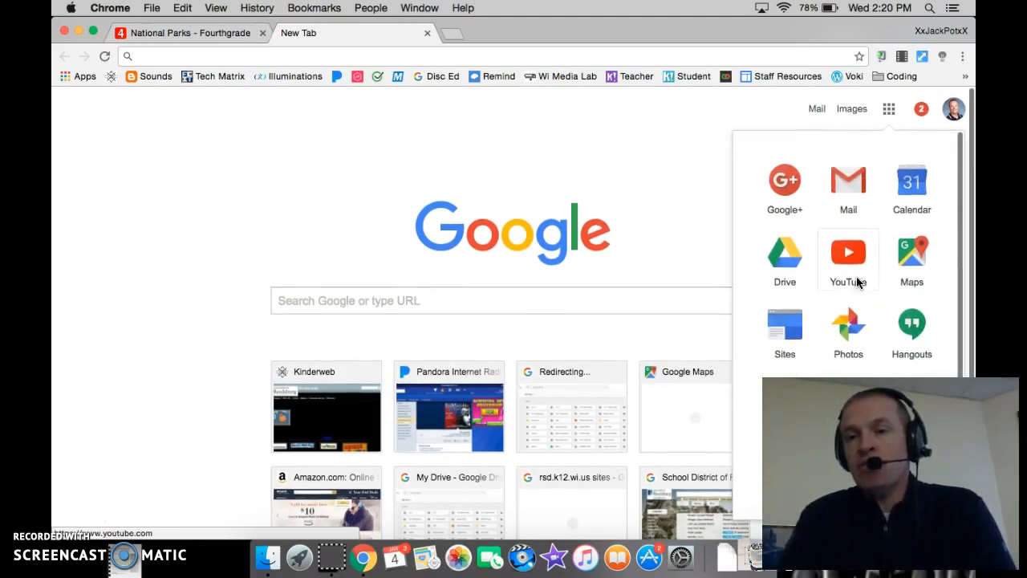
left_click(914, 262)
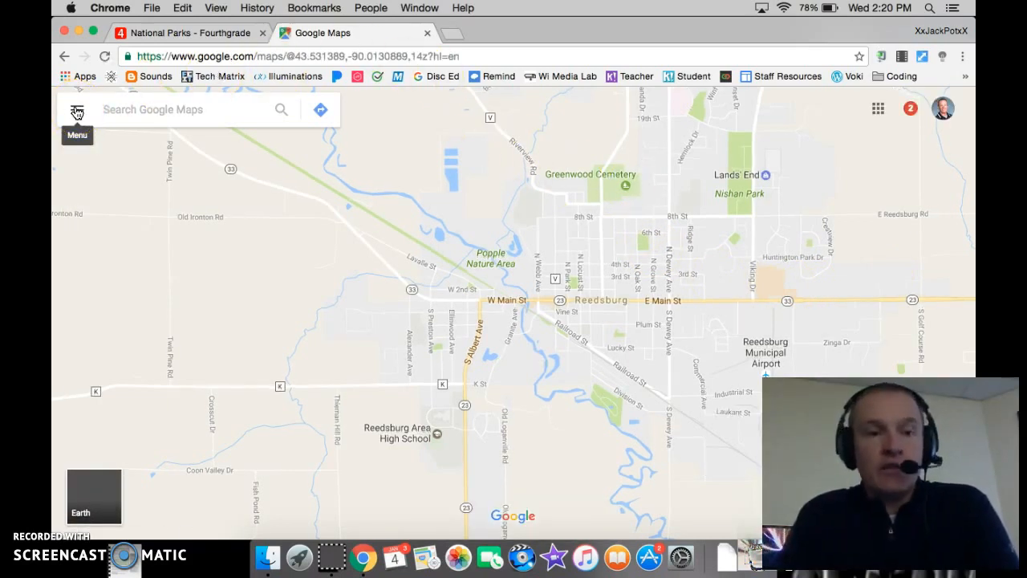
Show the list of saved custom maps in Your places
left_click(77, 112)
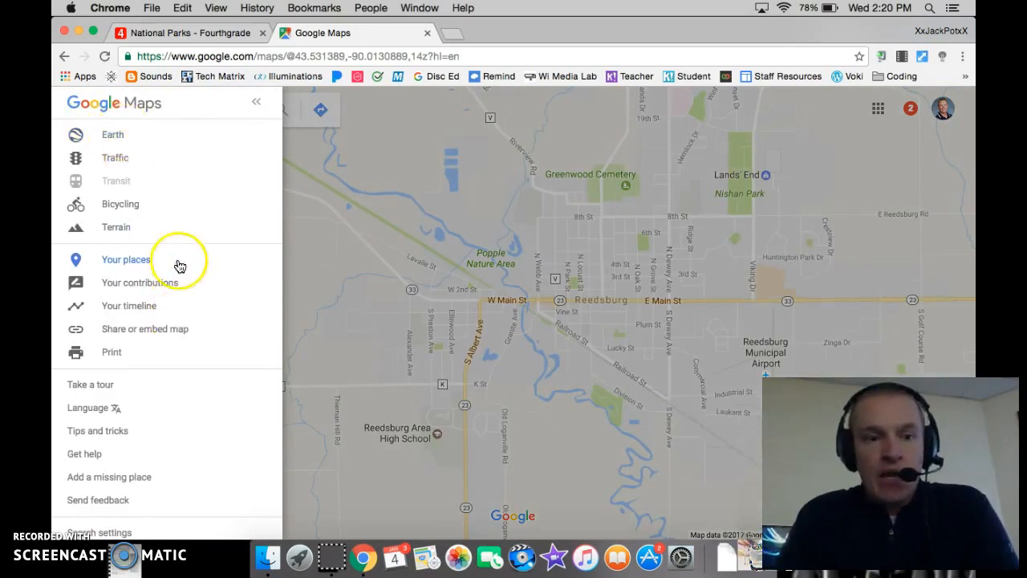
left_click(130, 264)
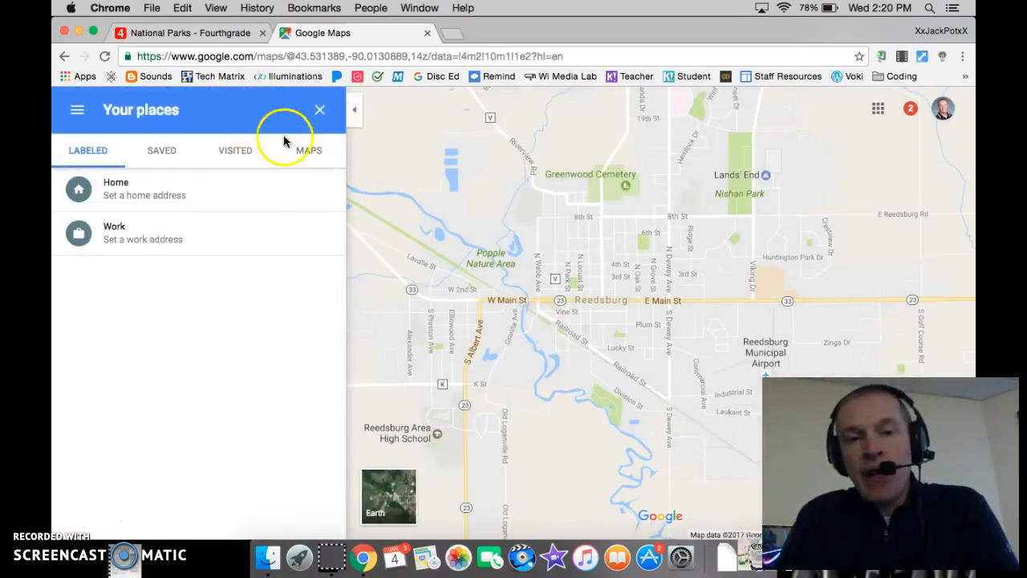
left_click(311, 152)
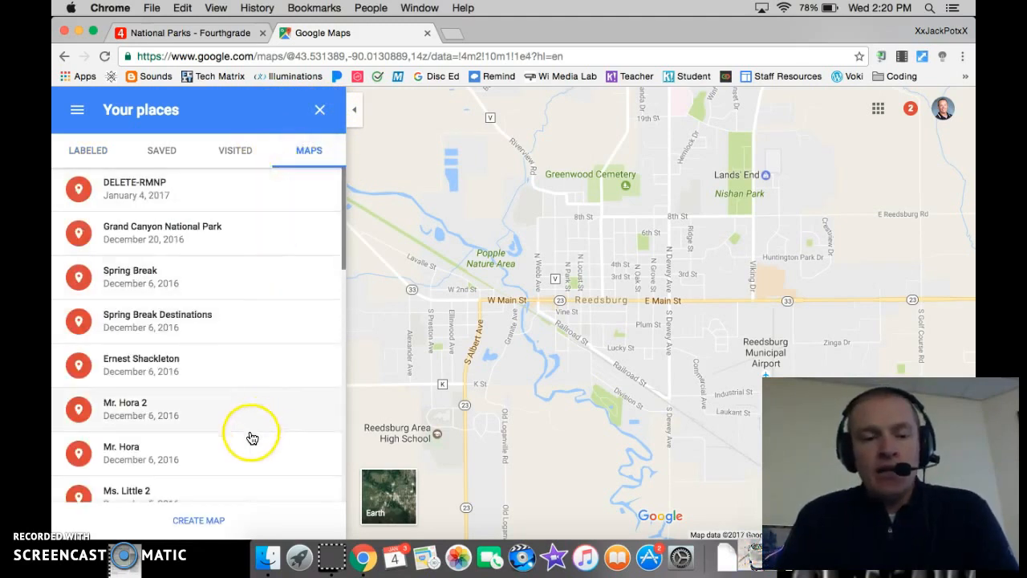
left_click(199, 521)
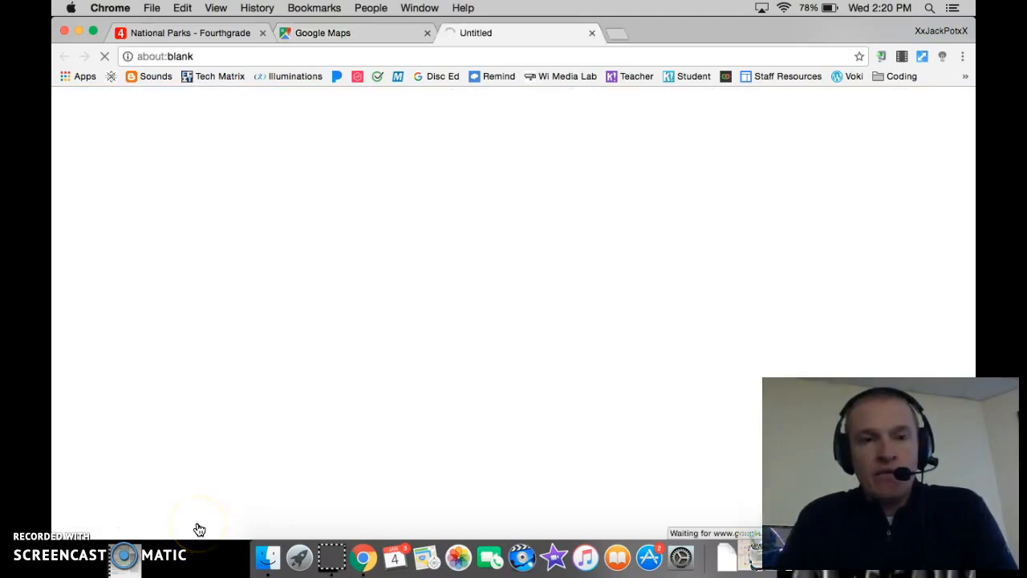
left_click(593, 33)
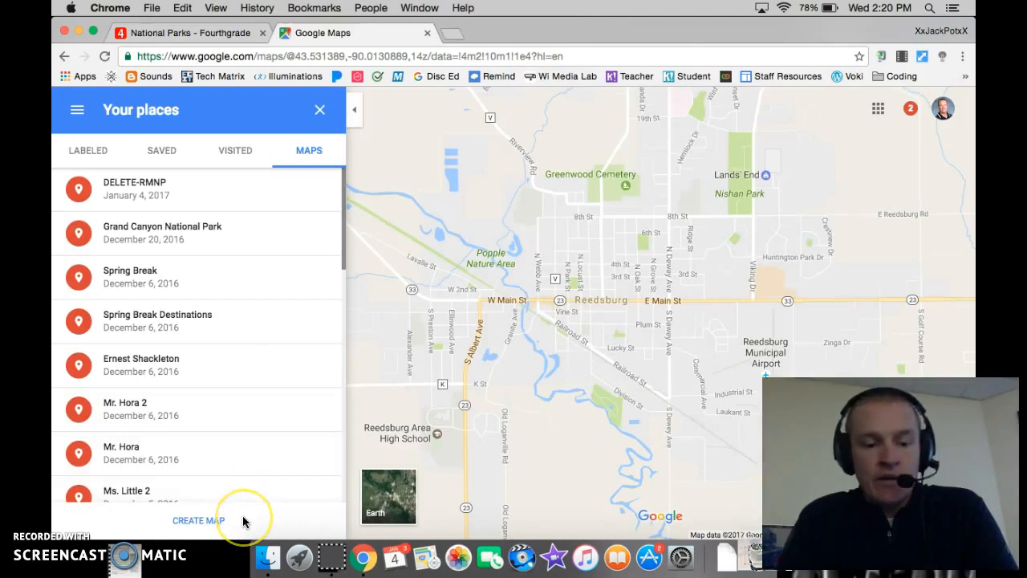
left_click(190, 523)
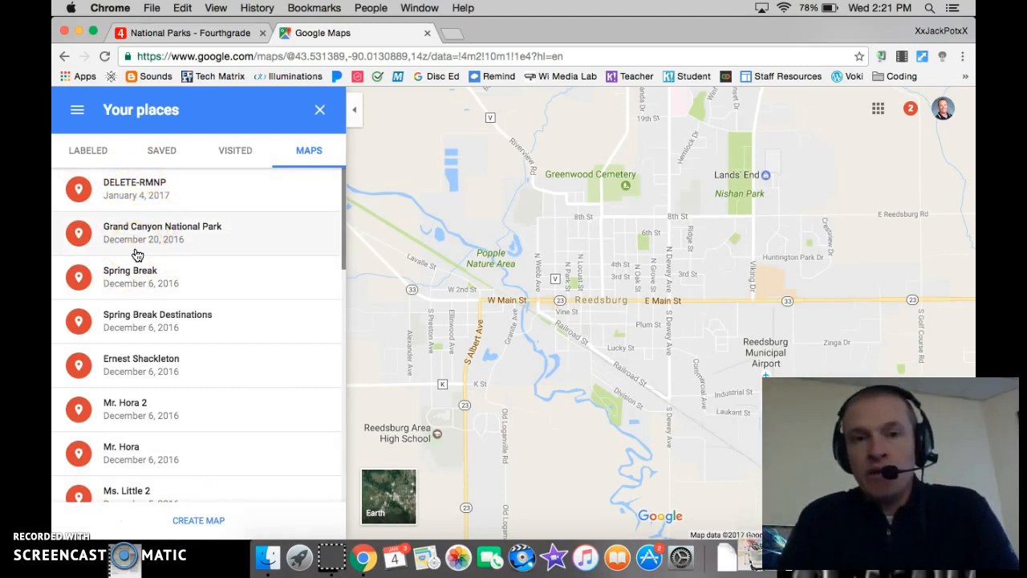
View the saved DELETE-RMNP map, then close it along with the Google Maps tab
left_click(133, 205)
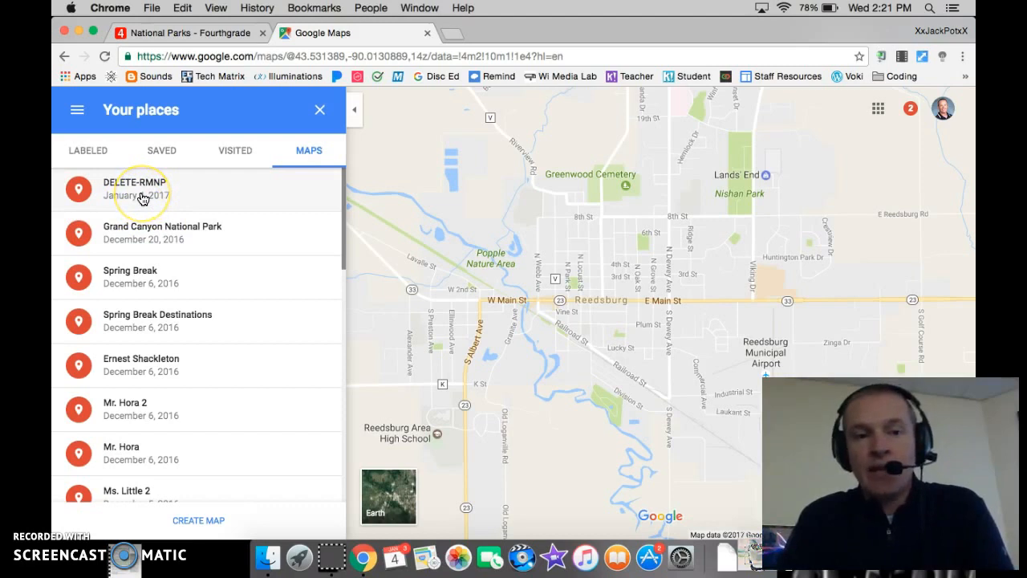
left_click(141, 199)
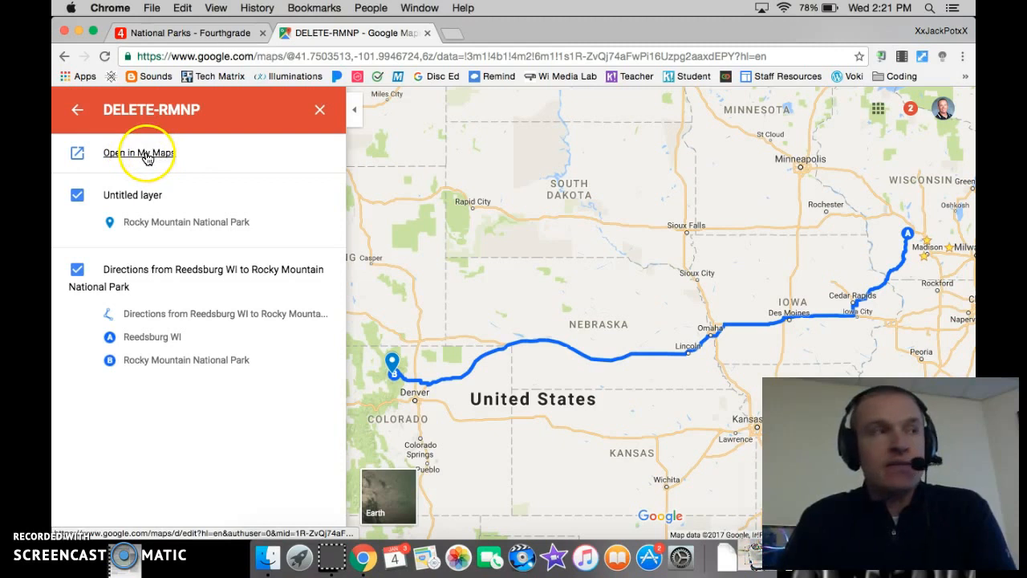
left_click(322, 112)
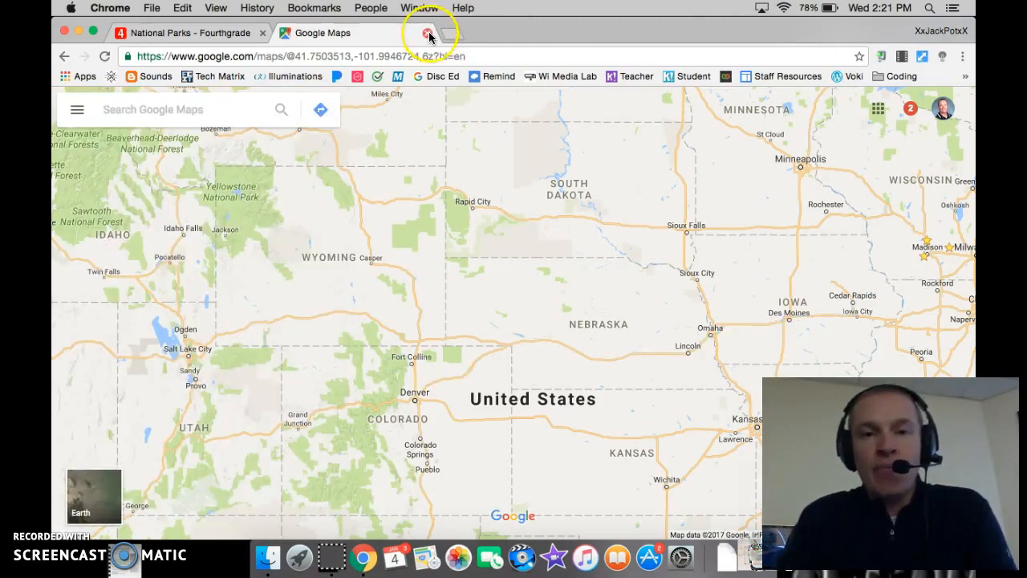
left_click(427, 33)
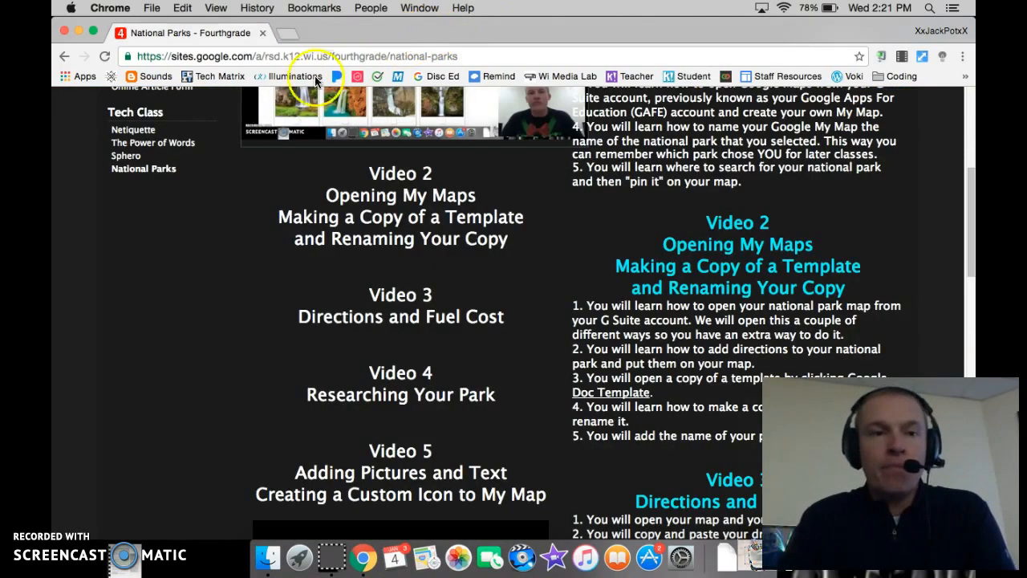
Go to maps.google.com in a new browser tab
left_click(287, 34)
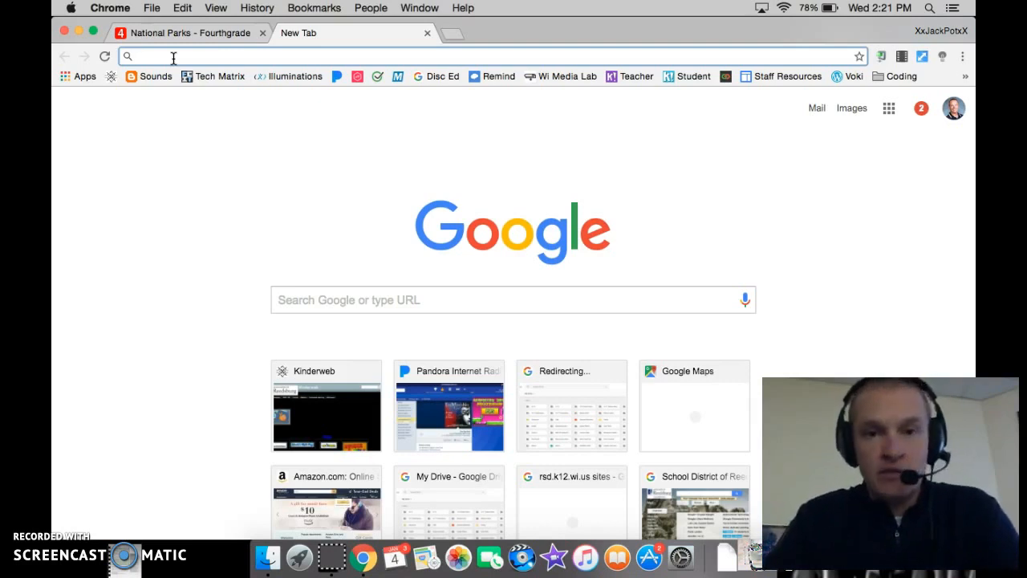
type("maps.")
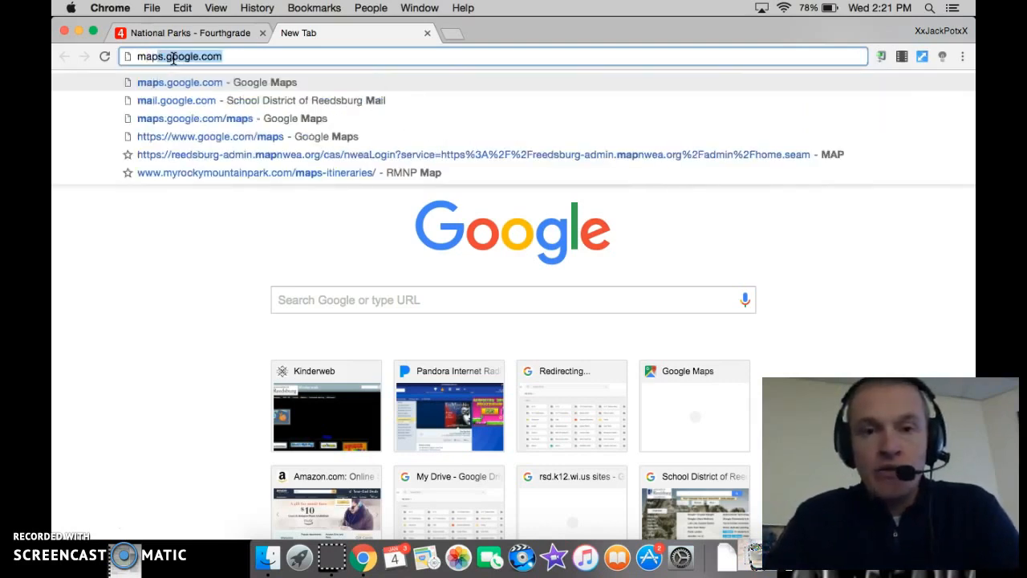
type("google.com")
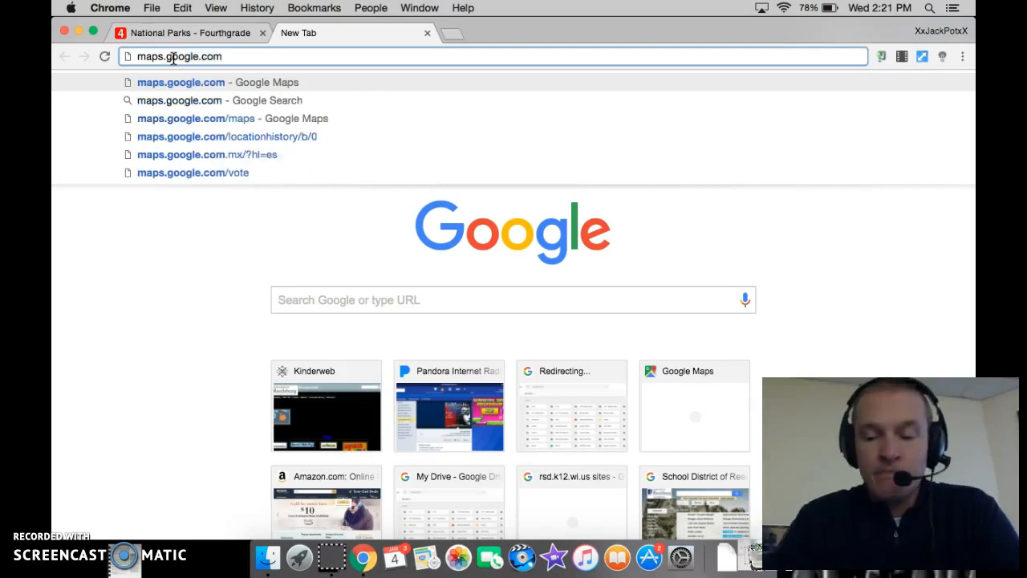
key("Return")
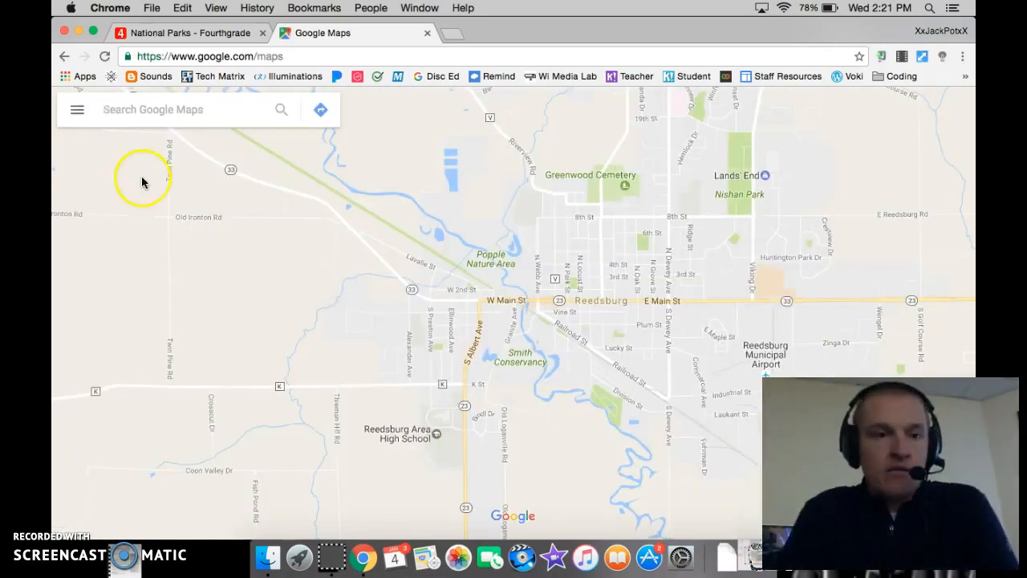
Find the saved Grand Canyon National Park map in Your places and open it in My Maps
left_click(77, 109)
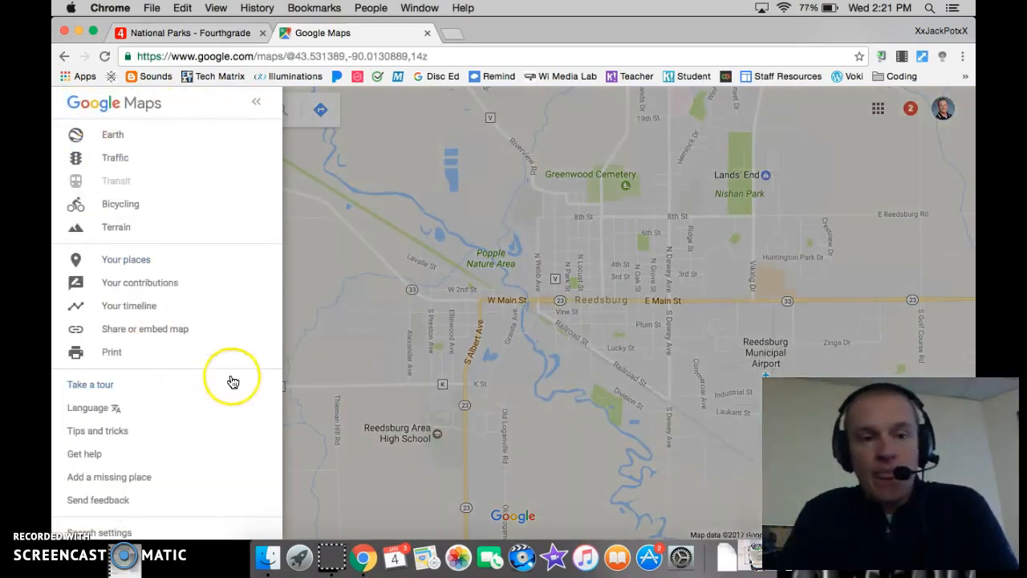
left_click(129, 261)
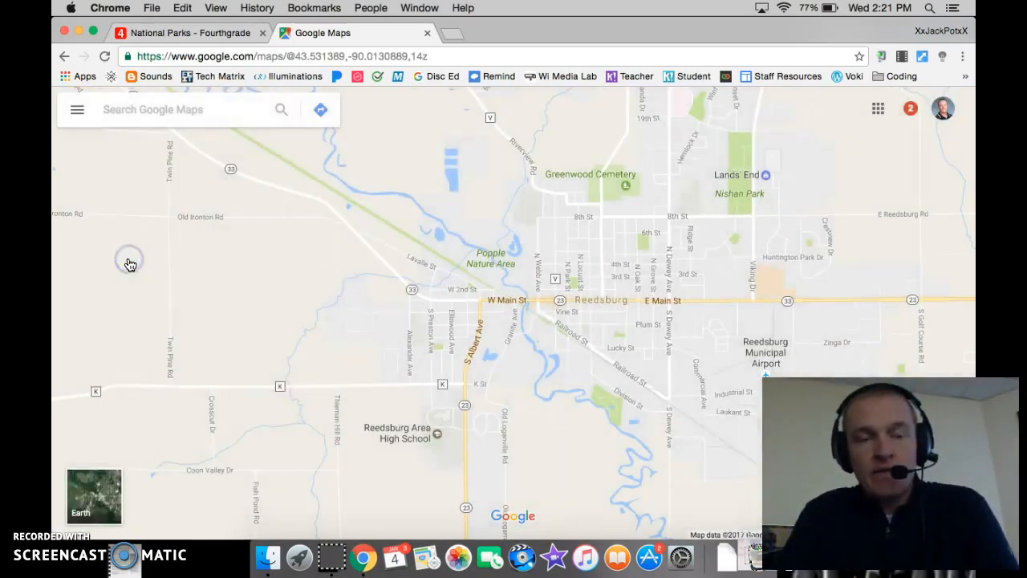
left_click(309, 152)
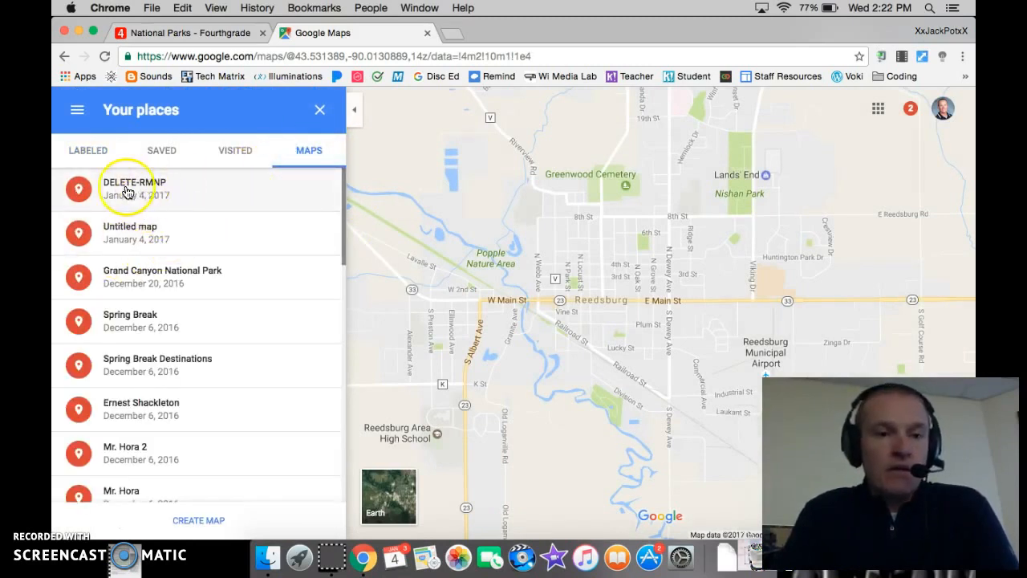
left_click(153, 277)
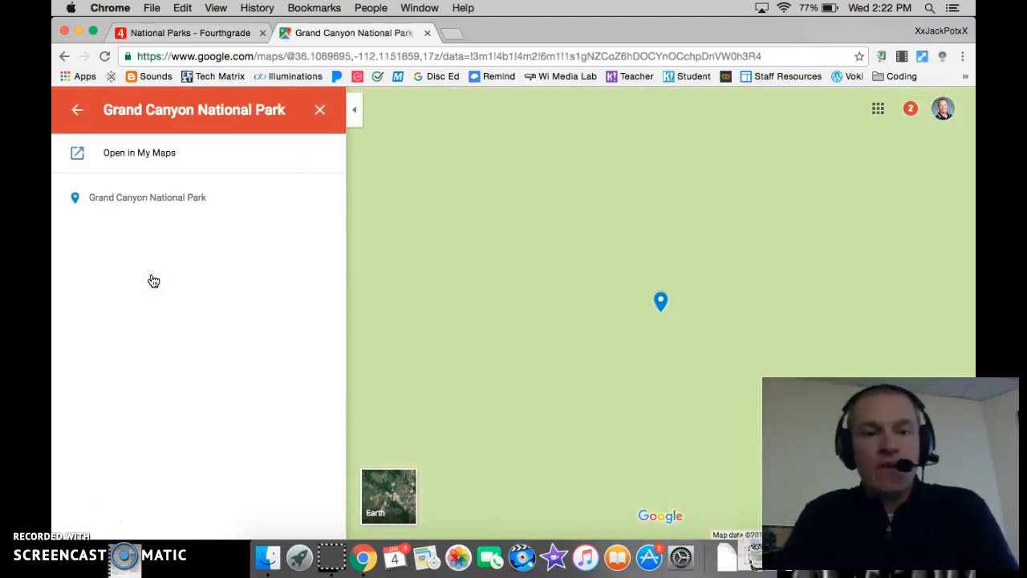
left_click(141, 154)
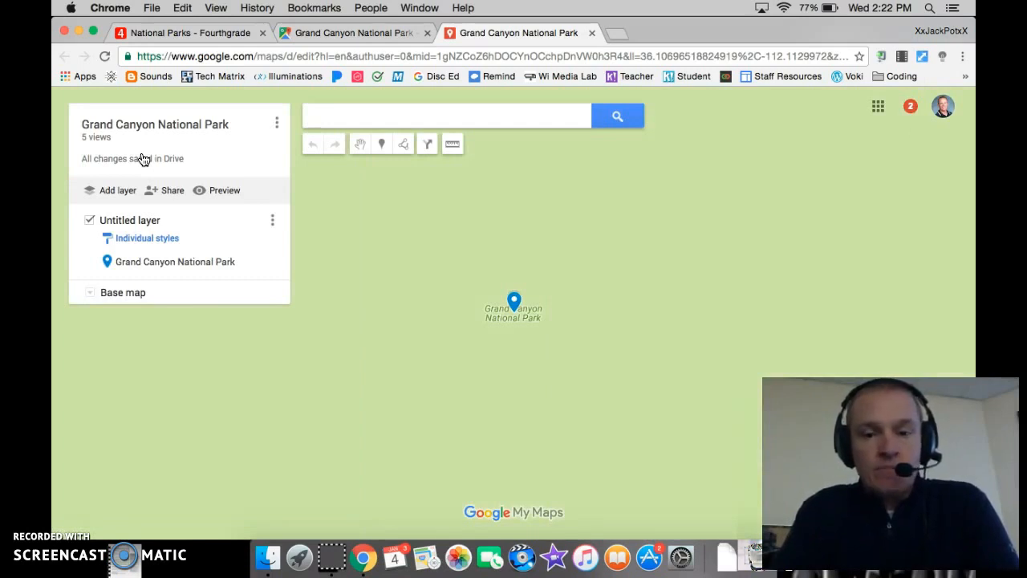
Add driving directions from Reedsburg WI to the Grand Canyon National Park marker
left_click(153, 267)
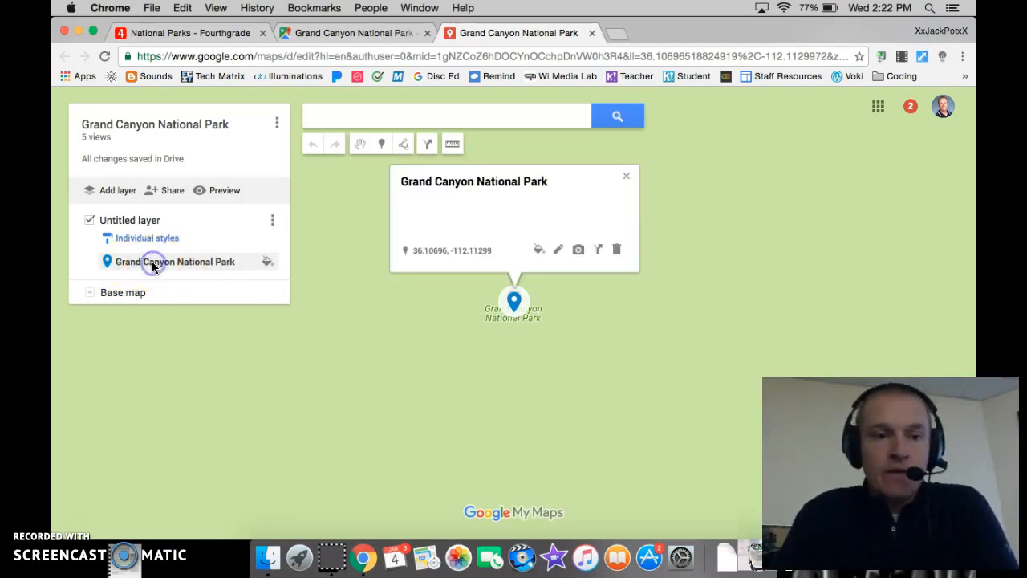
left_click(599, 252)
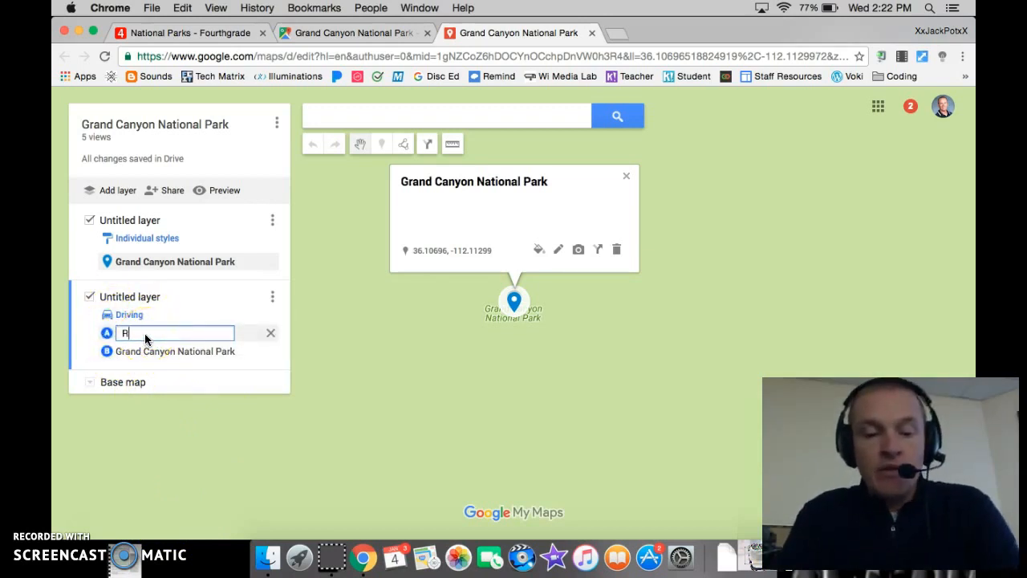
type("dsburg WI")
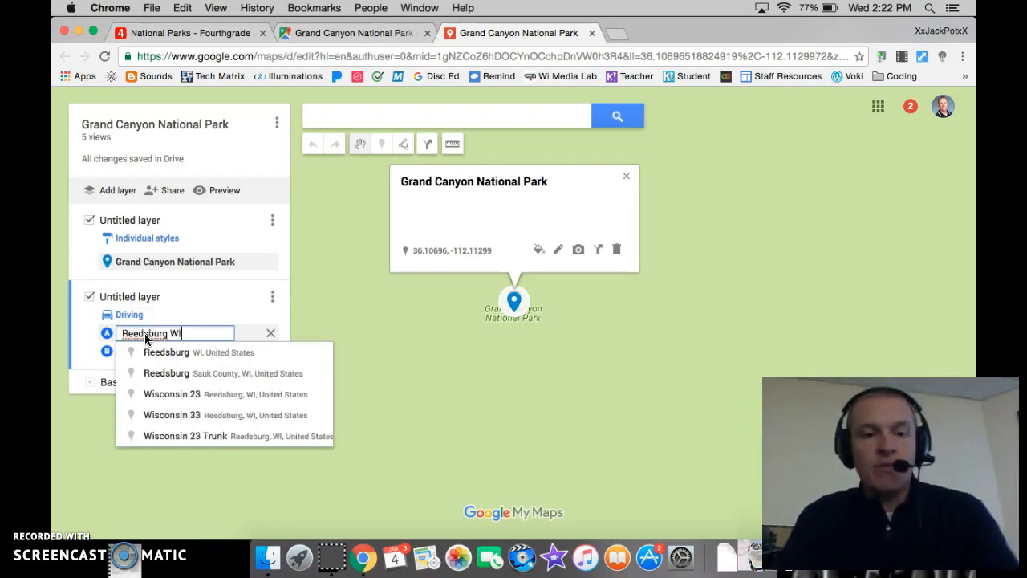
key("Return")
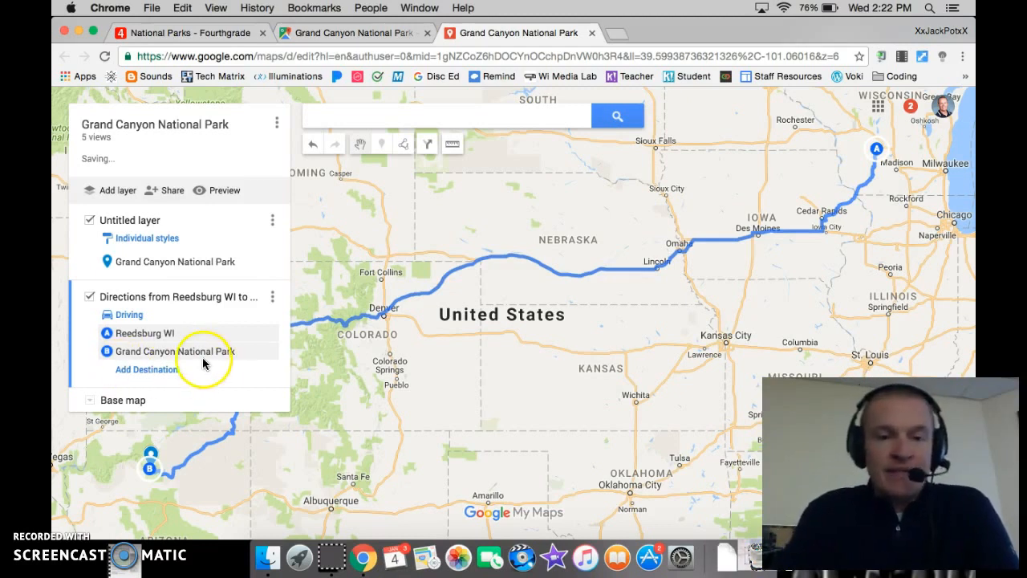
View the step-by-step directions of the driving route for its distance and duration, then close them
left_click(271, 299)
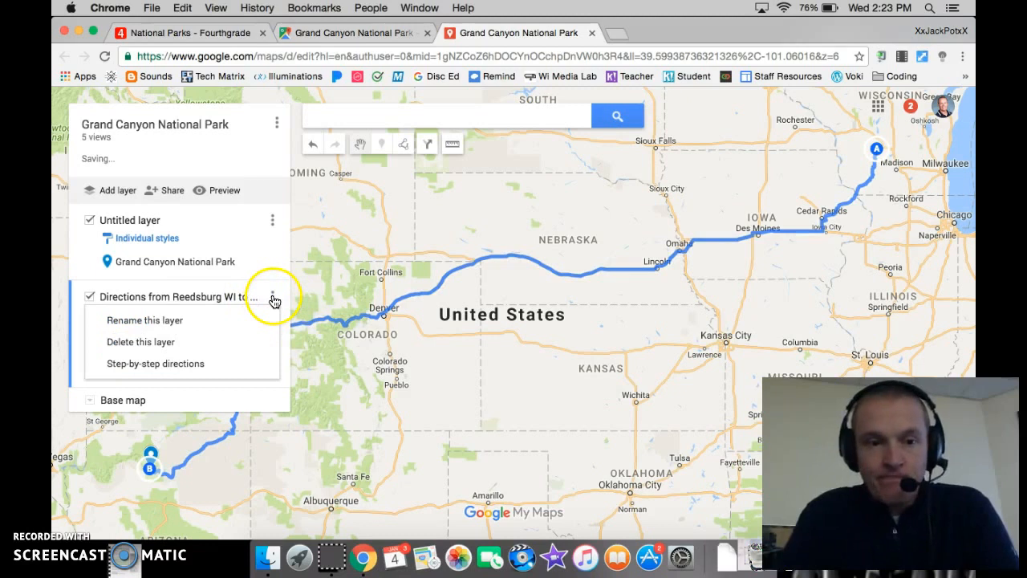
left_click(152, 368)
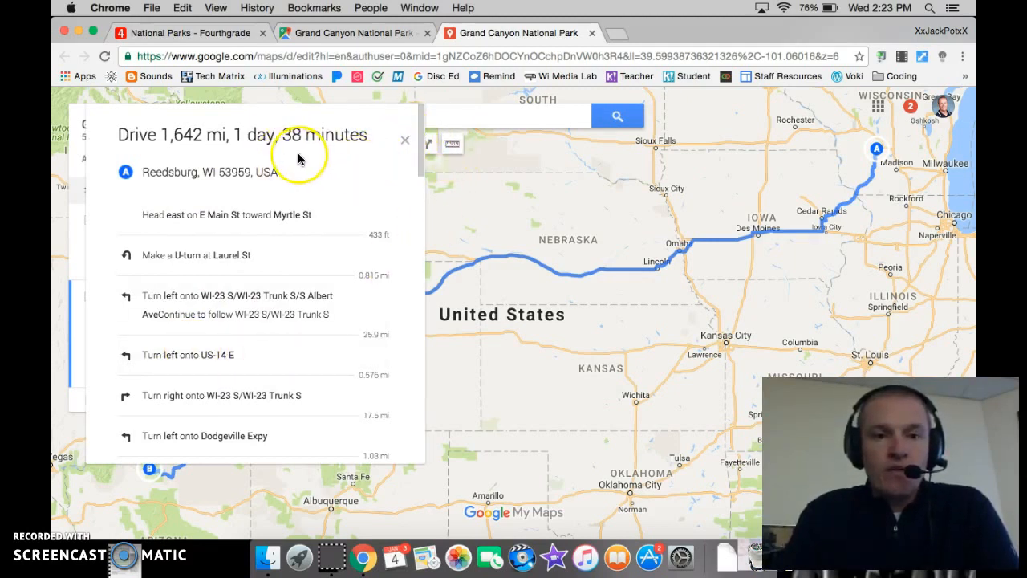
left_click(405, 141)
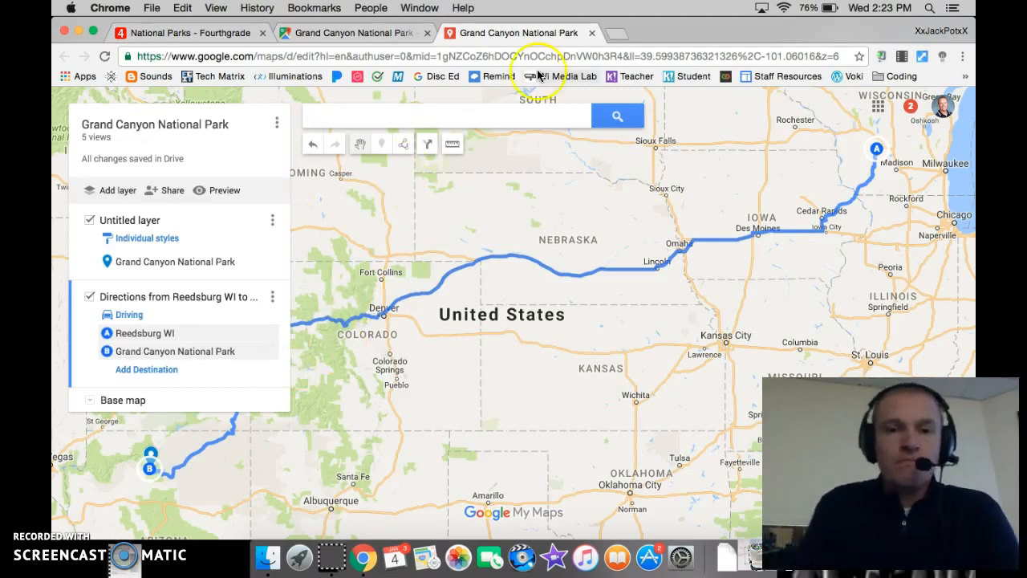
Close both map tabs and open the Google Doc Template linked in the Video 2 instructions
left_click(592, 33)
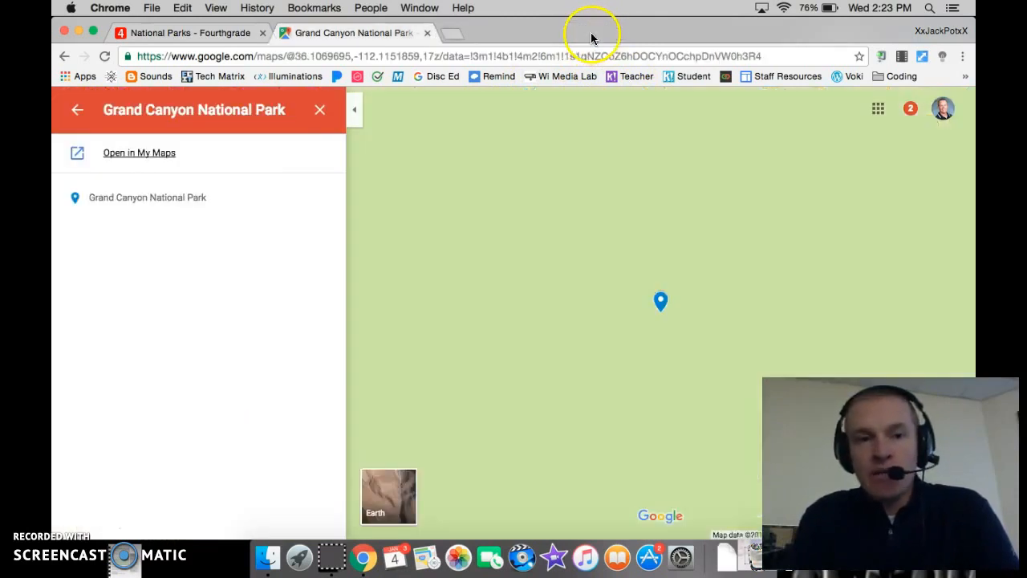
left_click(427, 33)
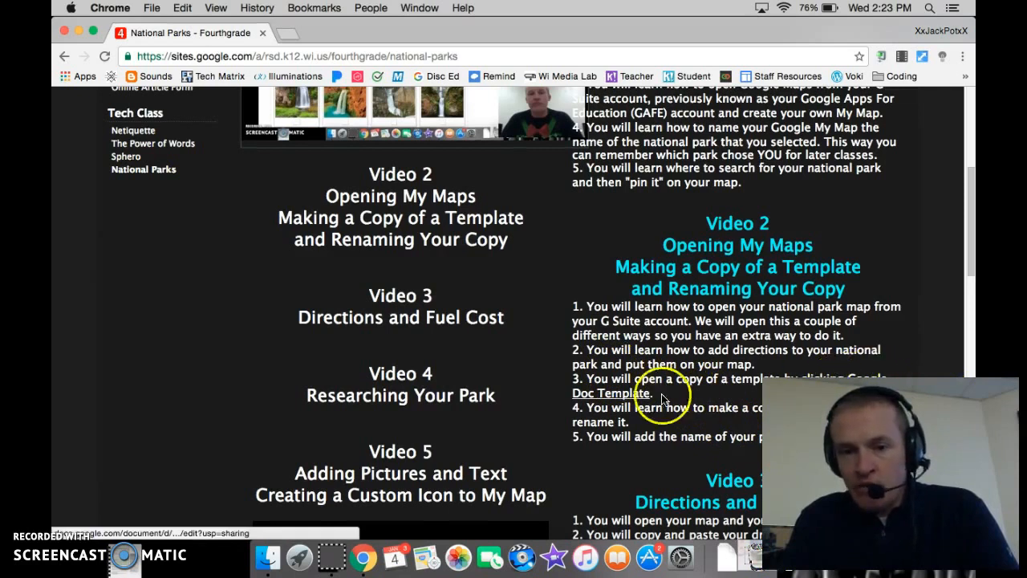
left_click(613, 394)
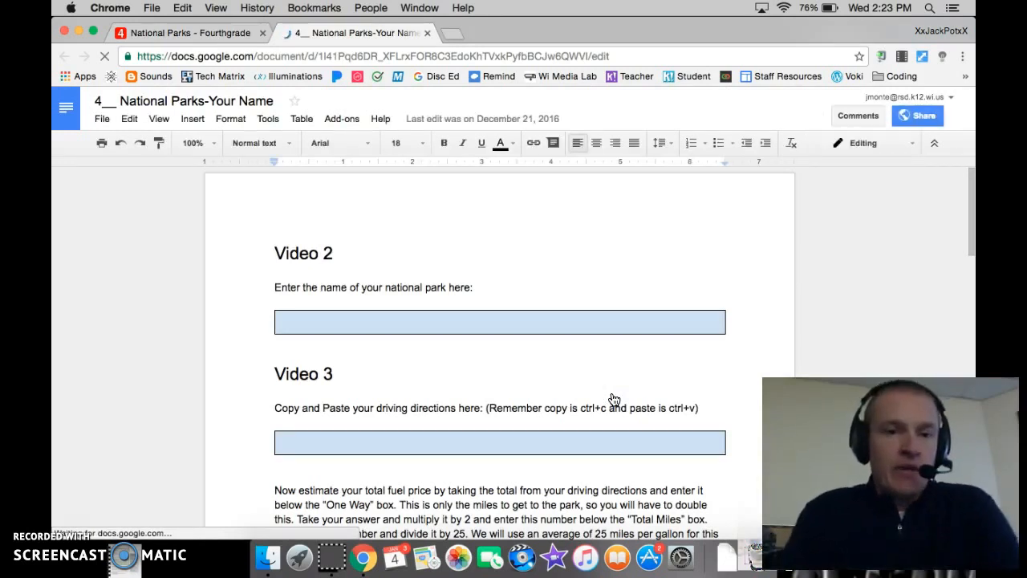
left_click(202, 536)
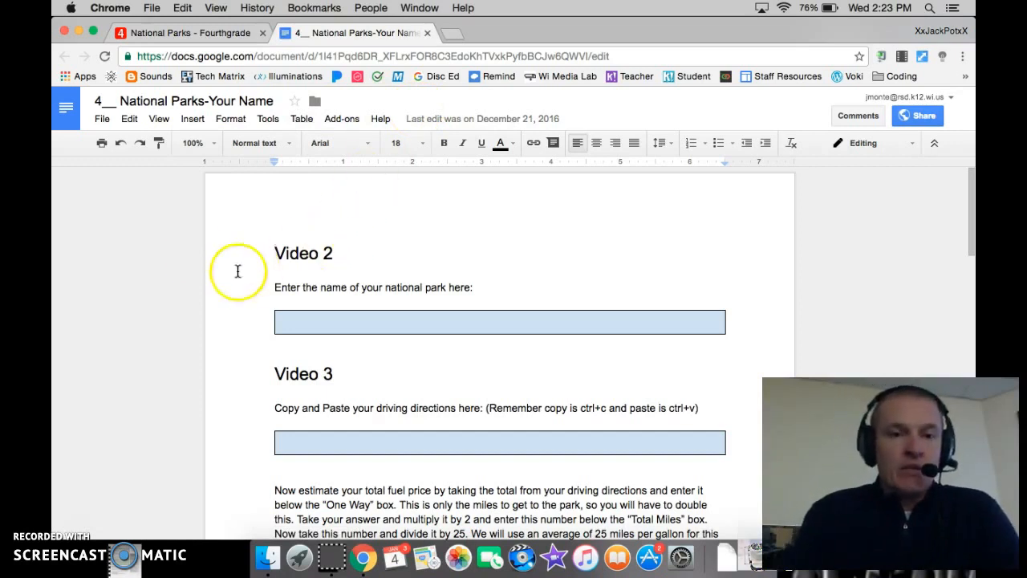
Start a copy of the template document and change the beginning of its name to "4JM", removing "Copy of" and the underscores
left_click(101, 120)
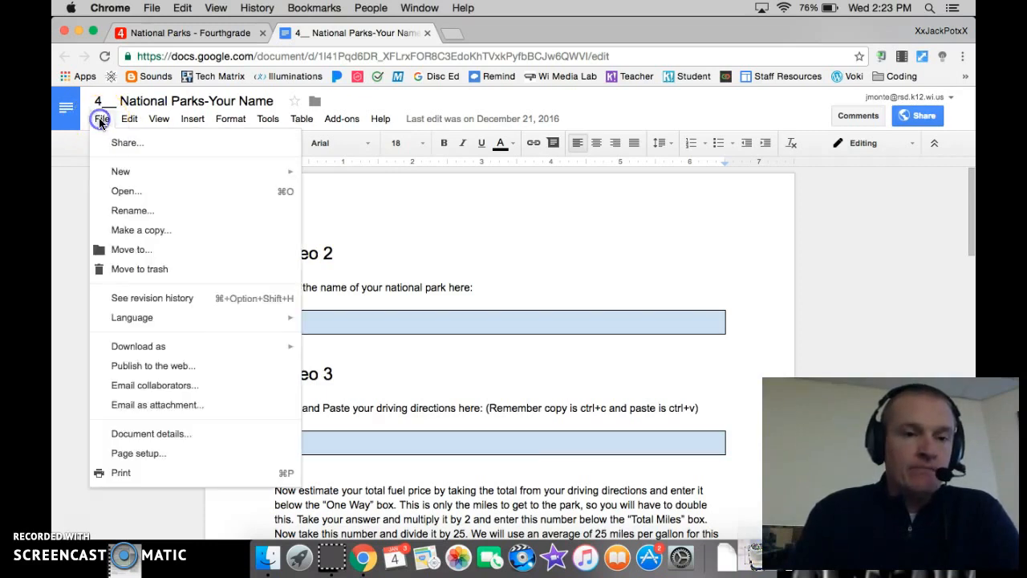
left_click(127, 231)
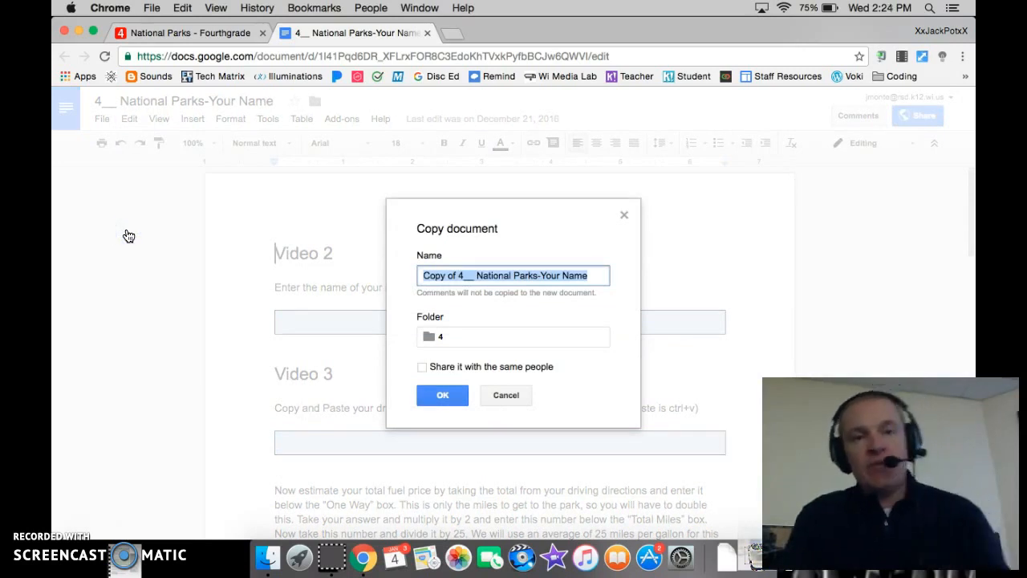
left_click(459, 276)
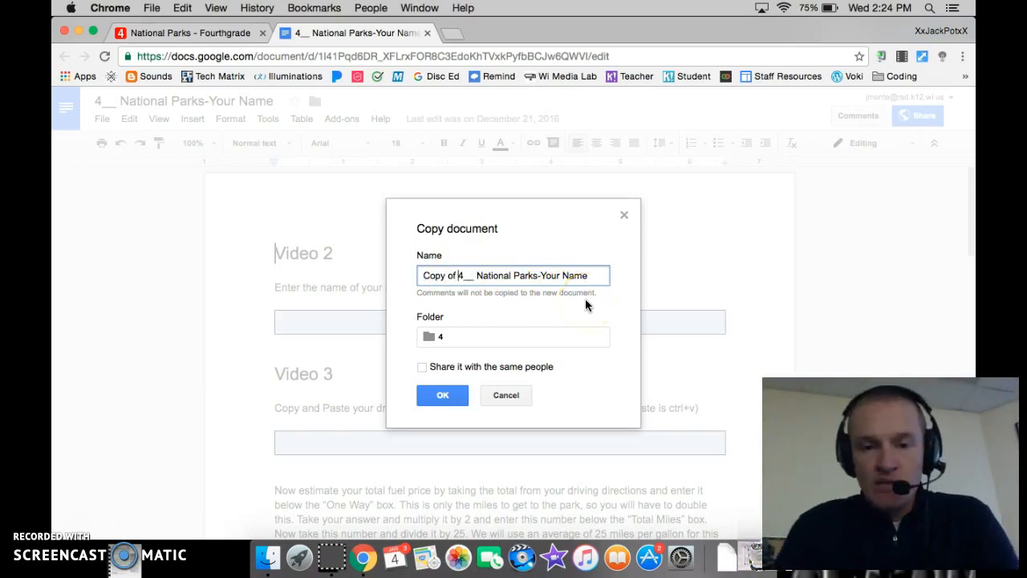
key("BackSpace")
key("BackSpace")
key("BackSpace")
key("BackSpace")
key("BackSpace")
key("BackSpace")
key("BackSpace")
key("BackSpace")
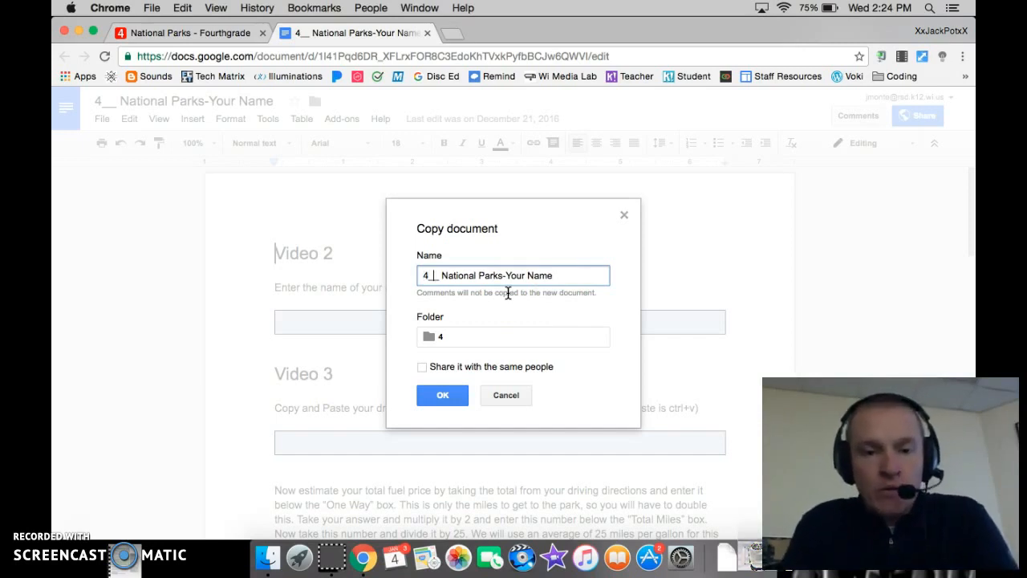
key("BackSpace")
key("BackSpace")
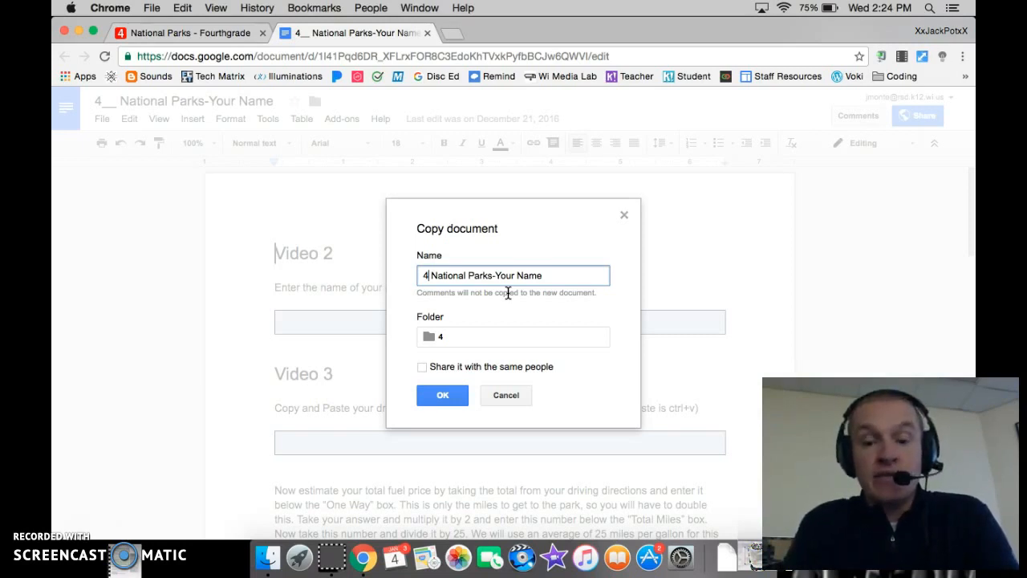
type("JM")
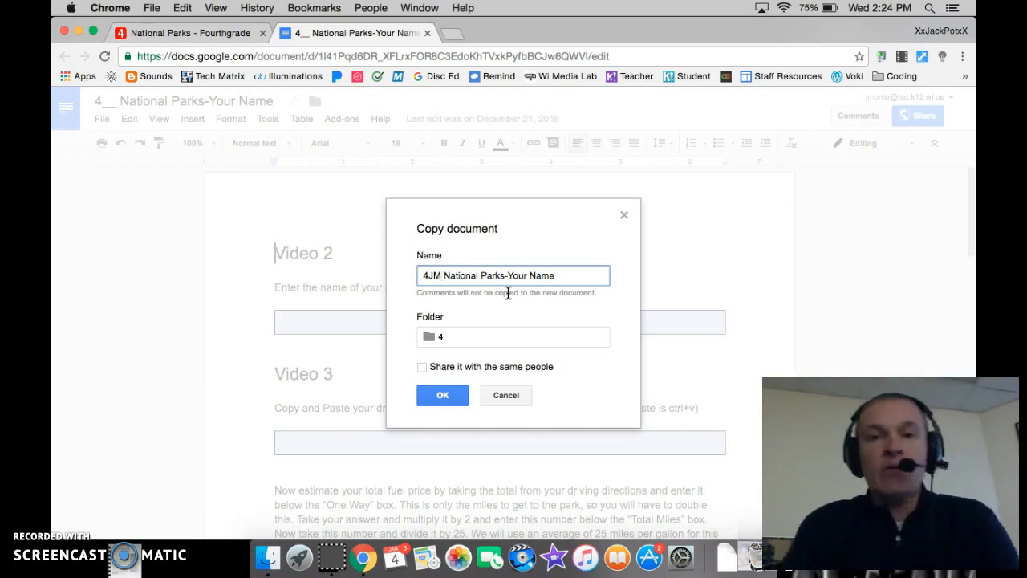
Replace "Your Name" at the end of the copy's name with "Donald Duck"
left_click(460, 275)
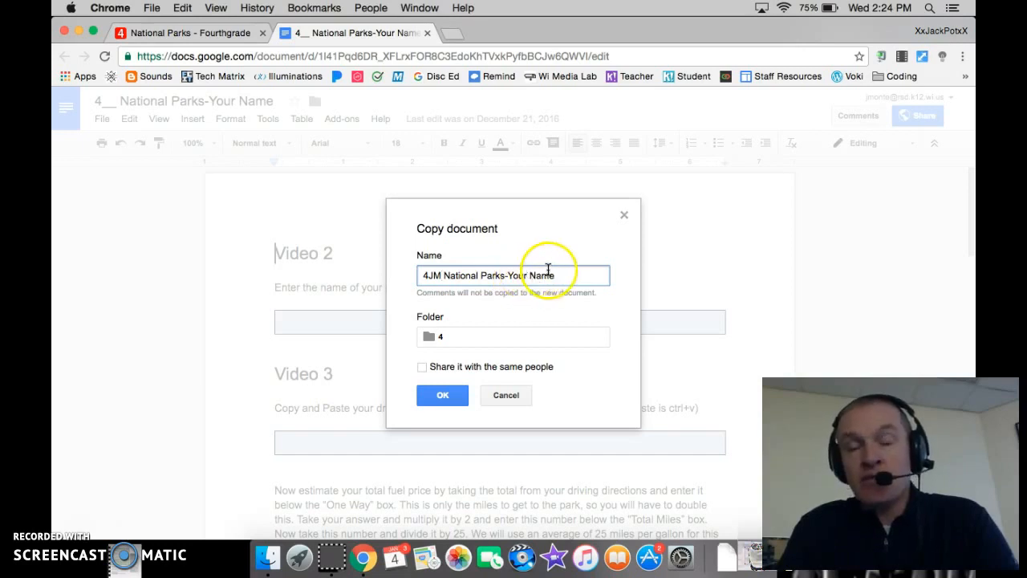
key("BackSpace")
key("BackSpace")
key("BackSpace")
key("BackSpace")
key("BackSpace")
key("BackSpace")
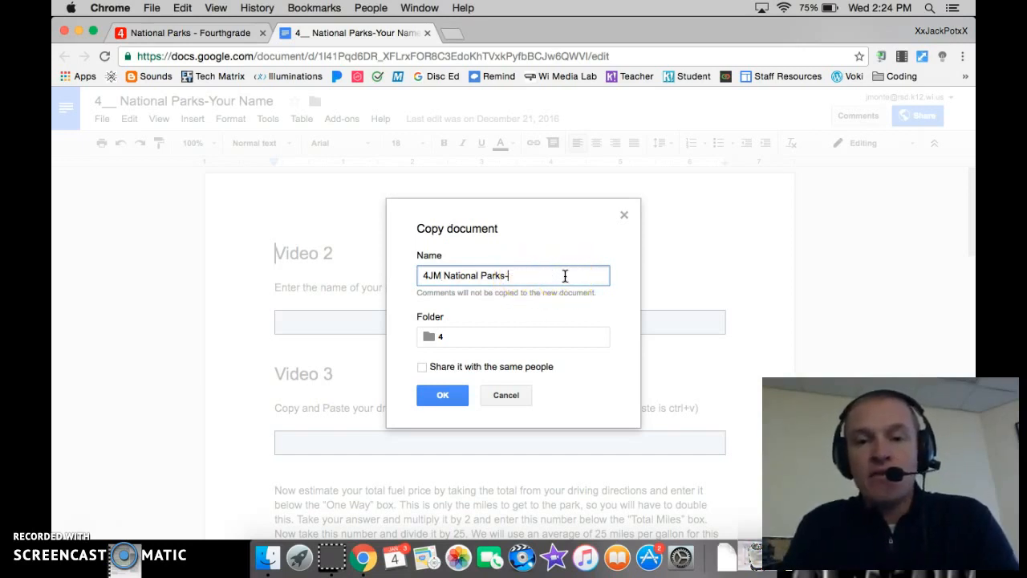
type("Donald Duck")
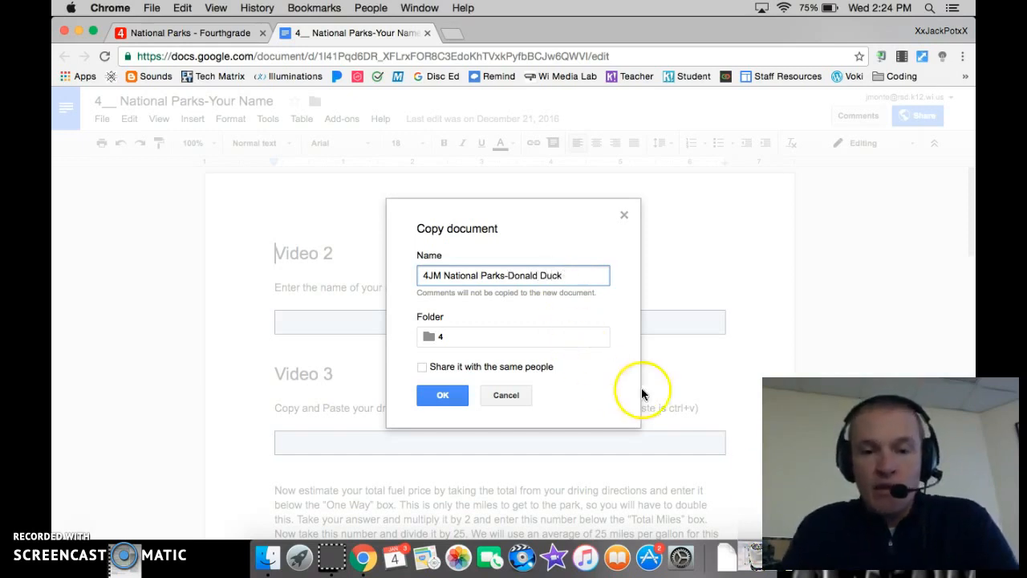
Create the renamed copy in folder 4 and close the original template's tab
left_click(442, 401)
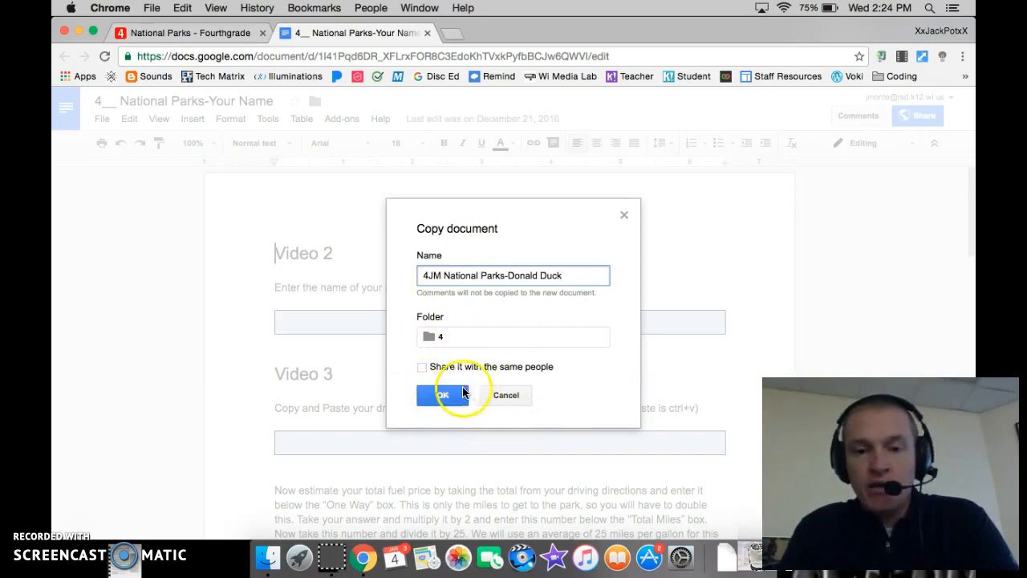
left_click(443, 395)
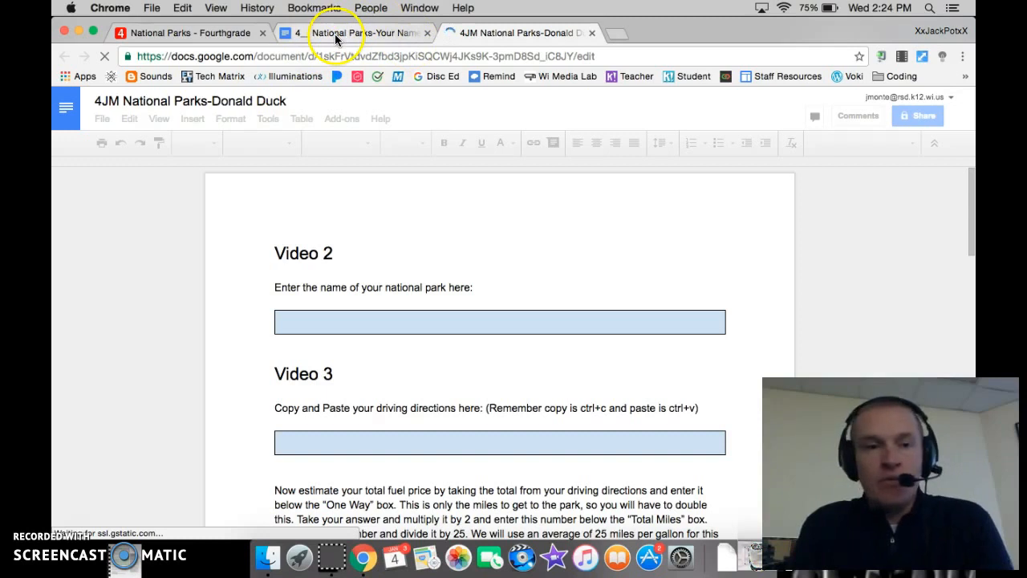
left_click(427, 34)
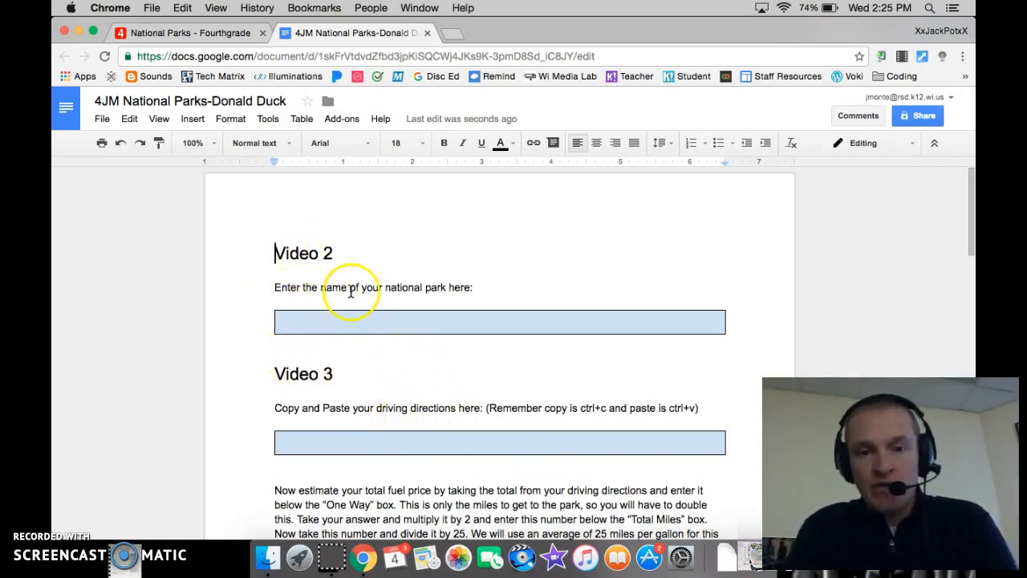
Enter "Grand Canyon National Park" in the national park name box under Video 2
left_click(299, 322)
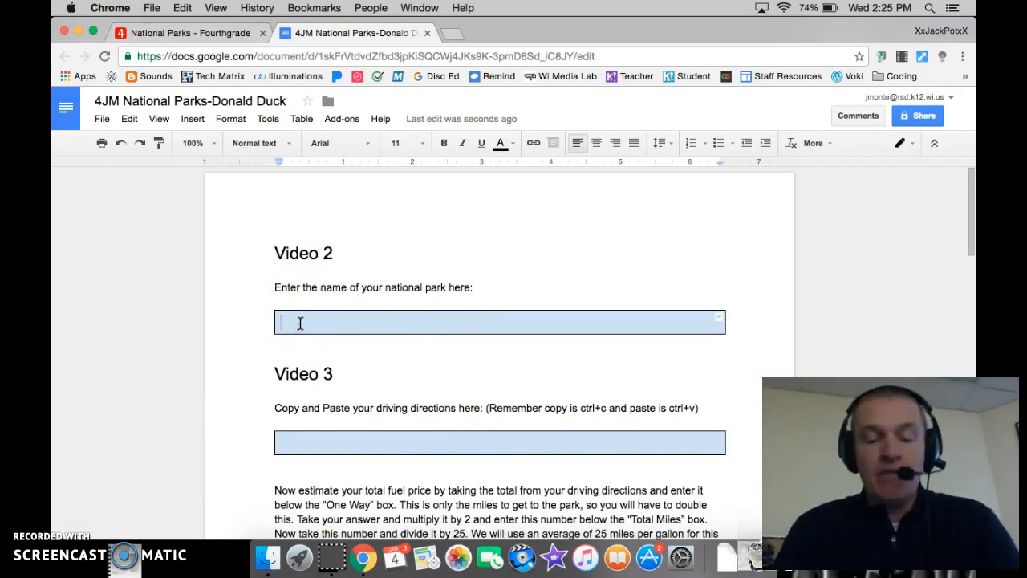
type("Gra")
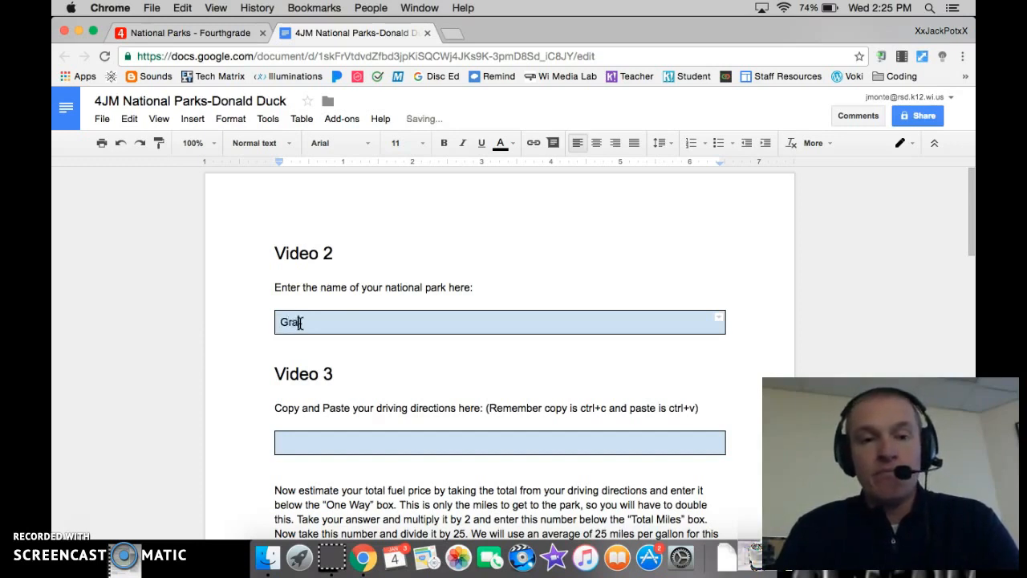
type("nd Canyon National Park")
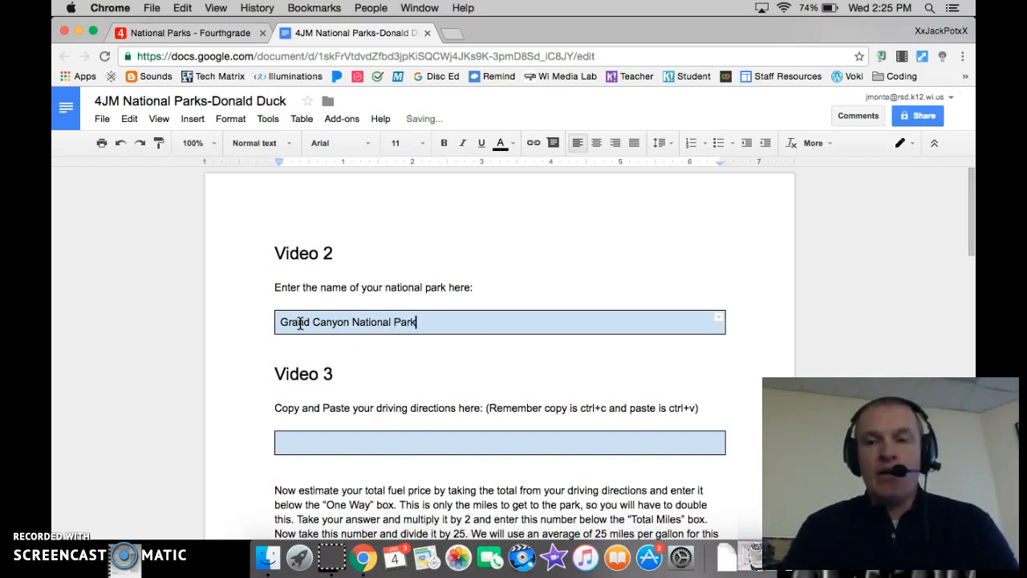